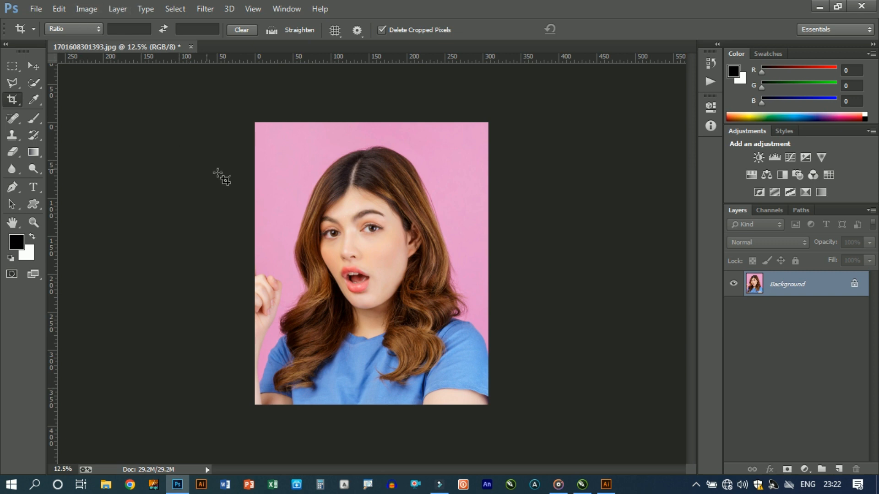
Select the whole photo and apply a 30 px black stroke located inside its edges
click(175, 10)
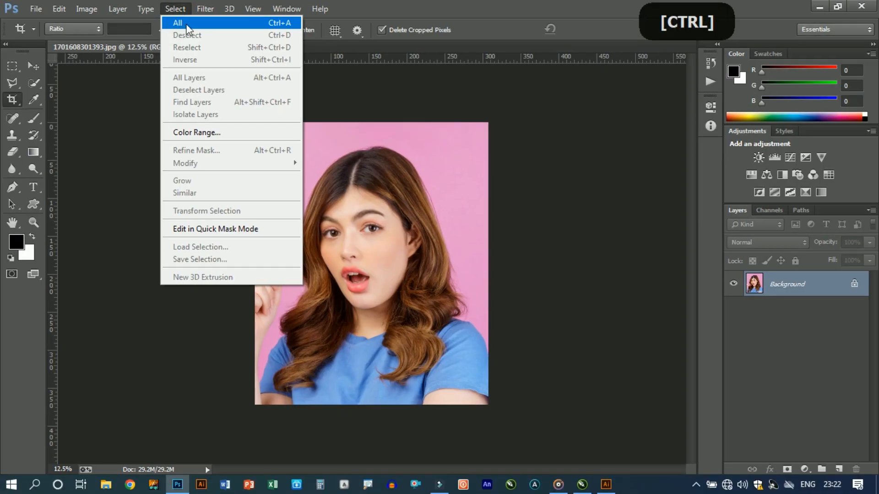
click(178, 23)
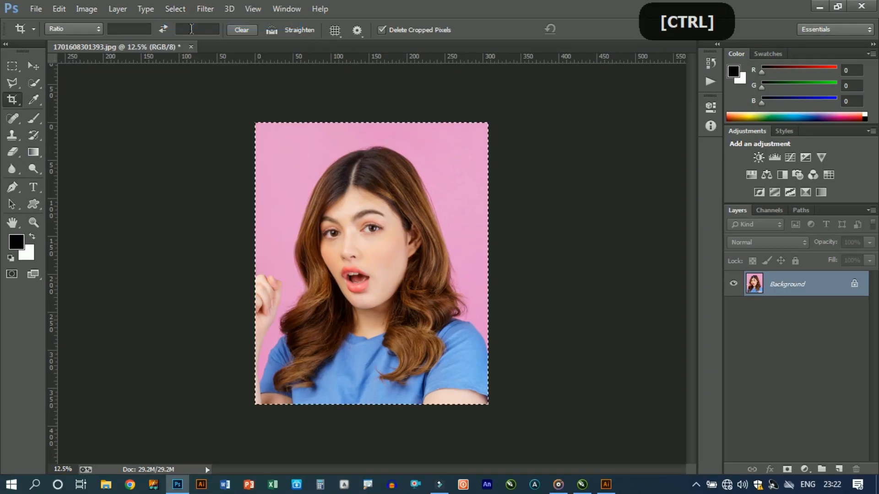
click(62, 8)
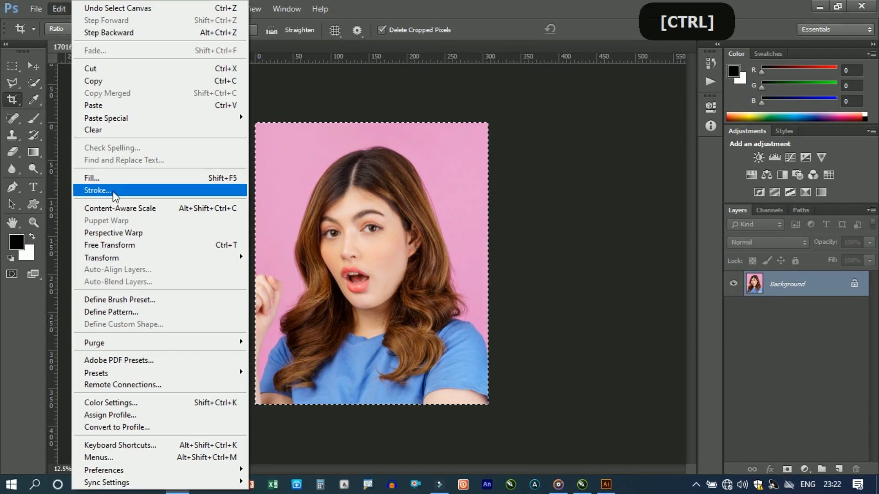
click(111, 190)
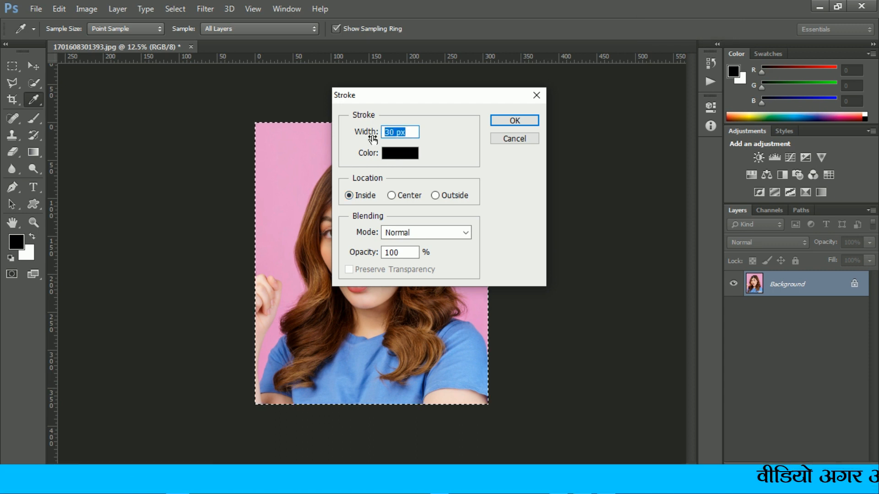
text(25)
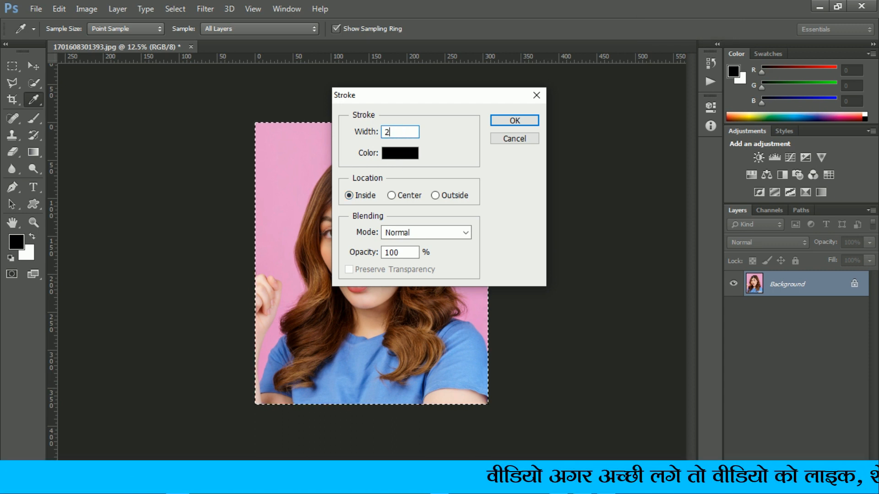
double_click(396, 132)
text(30)
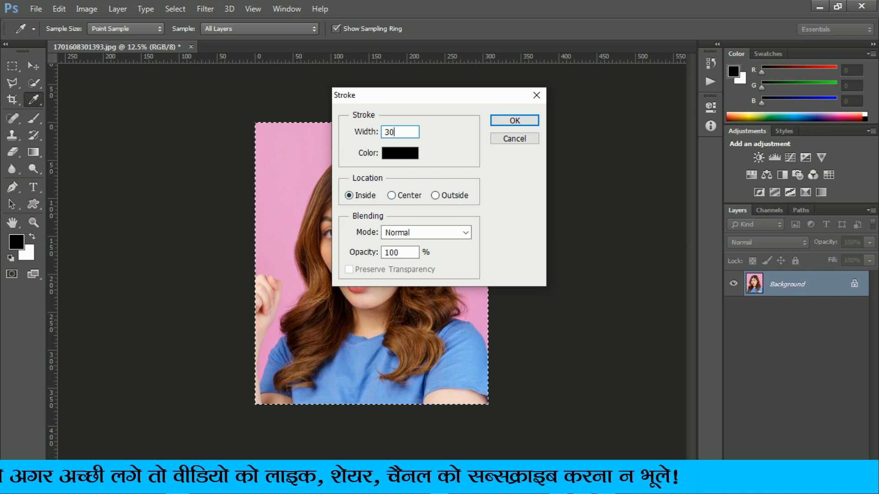
click(400, 153)
click(554, 111)
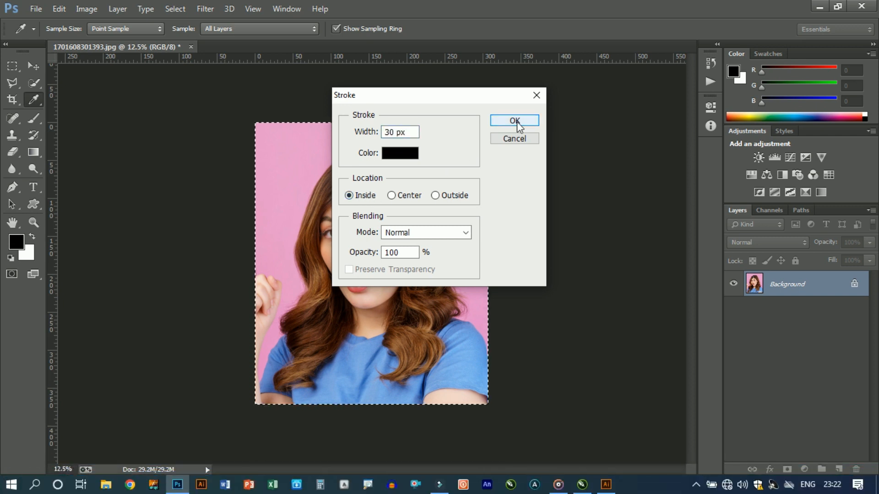
key(ctrl)
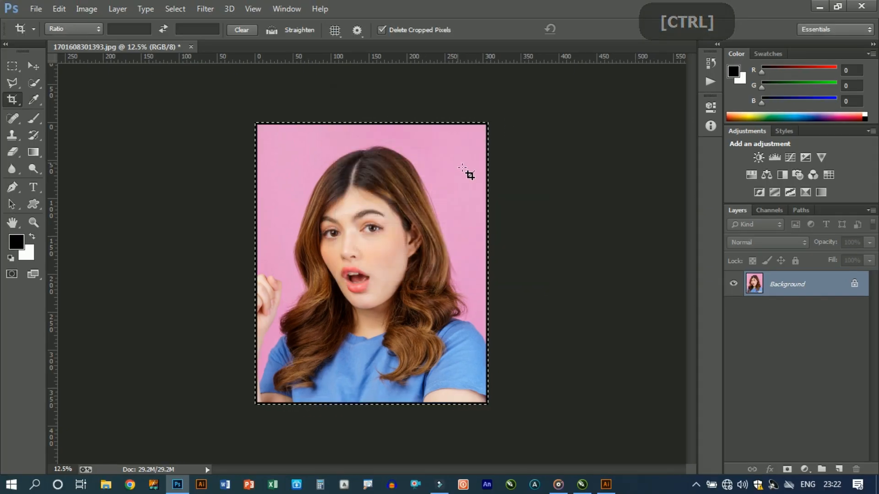
Deselect the bordered photo and activate the Move tool
click(178, 9)
click(189, 35)
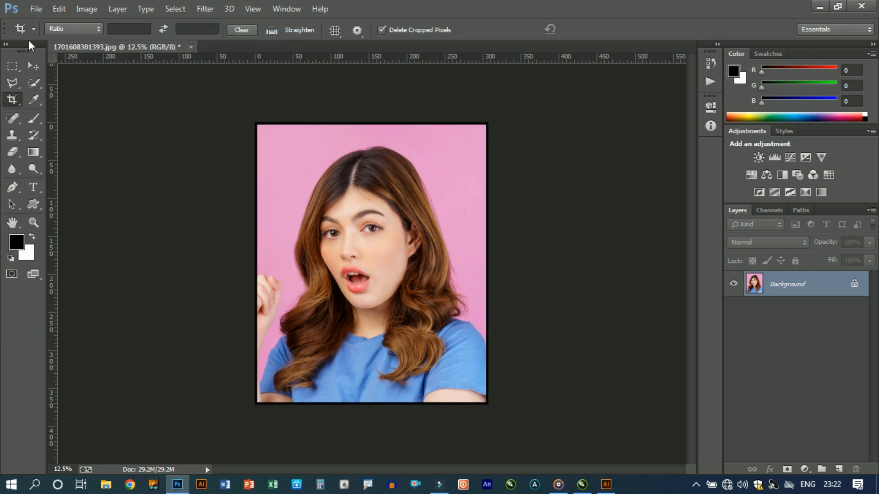
click(32, 65)
Resize the image to 1.2 inches wide by 1.5 inches high at a resolution of 300 pixels/inch
click(83, 10)
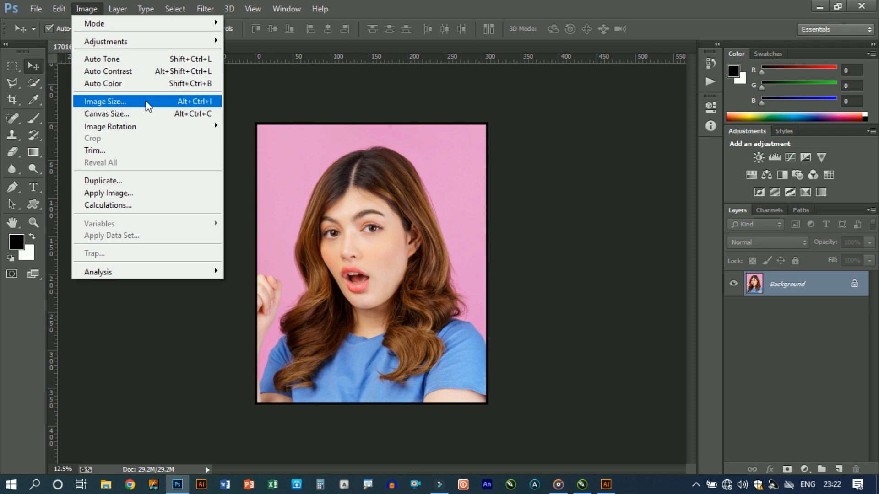
key(ctrl)
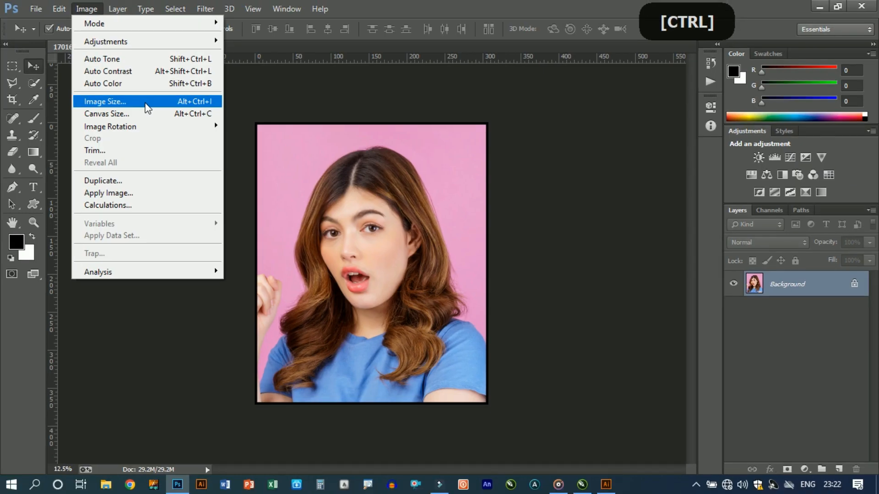
click(146, 102)
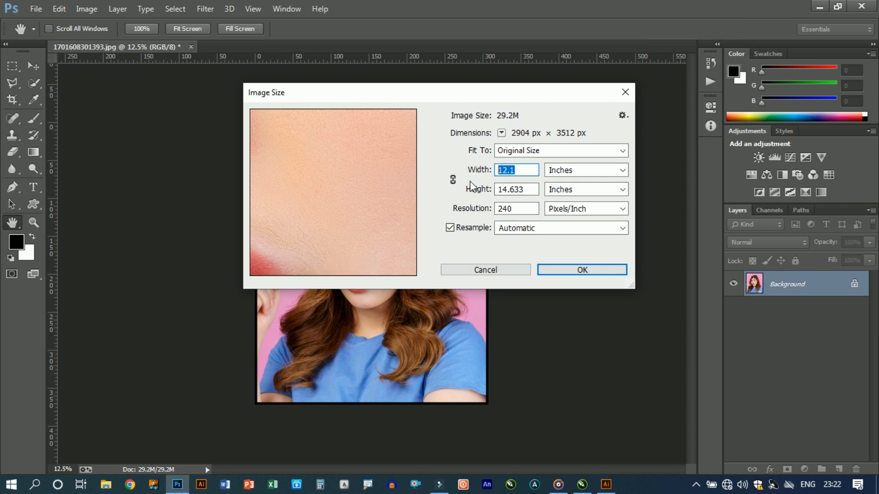
text(1)
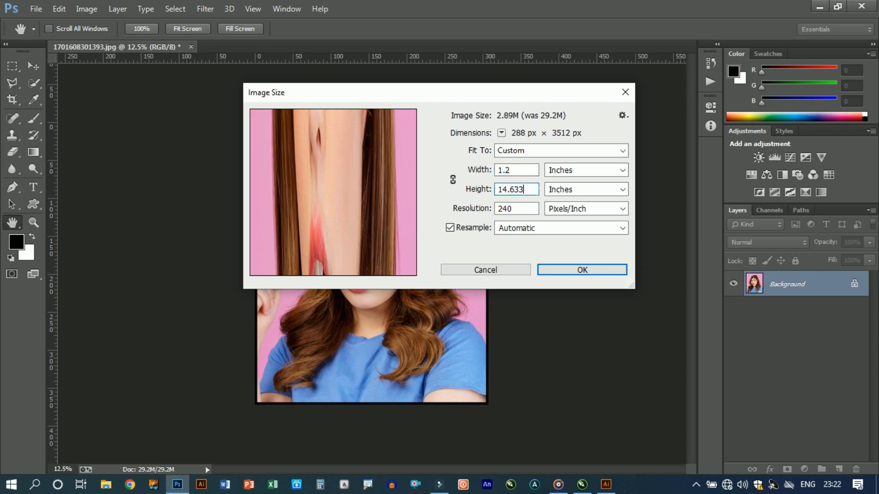
text(1.5)
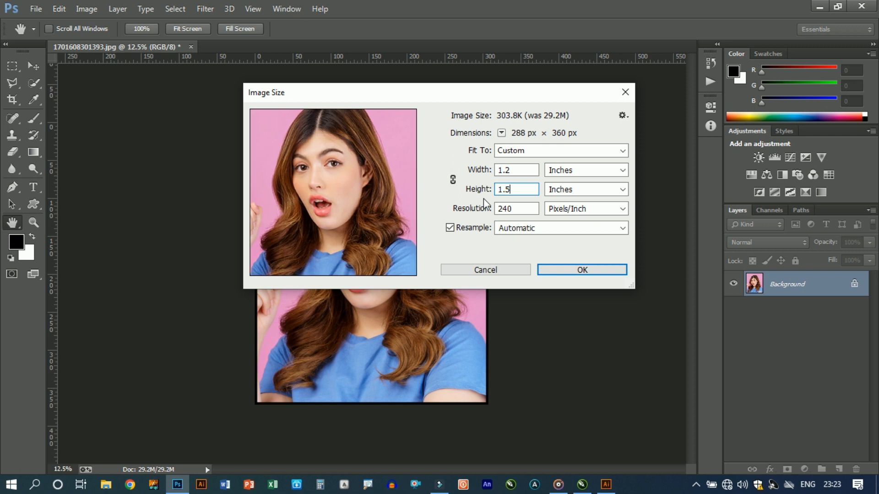
key(Tab)
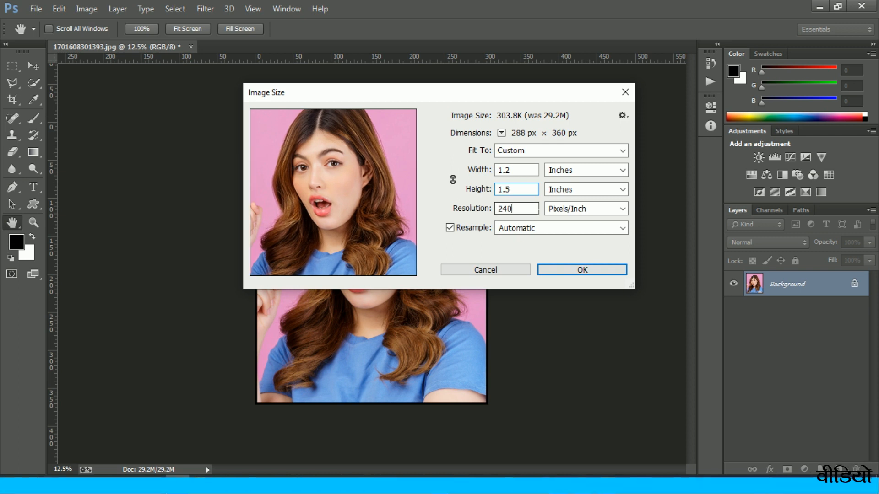
text(300)
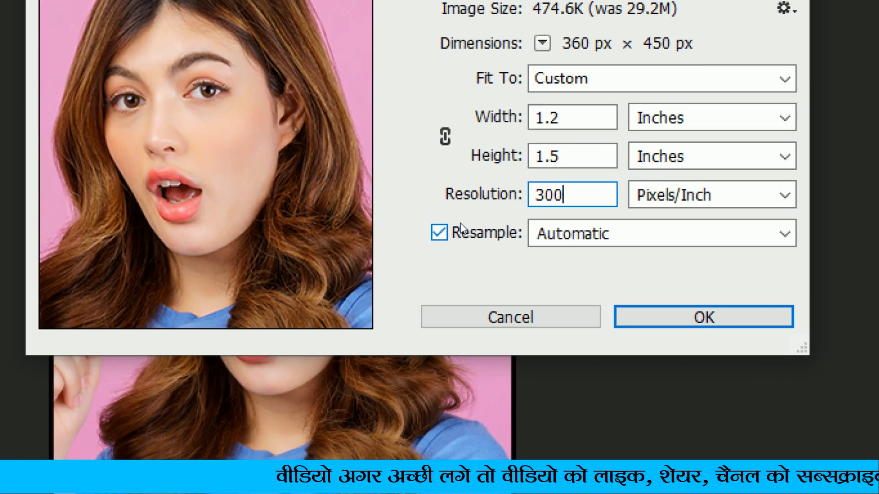
click(575, 117)
click(582, 156)
click(589, 197)
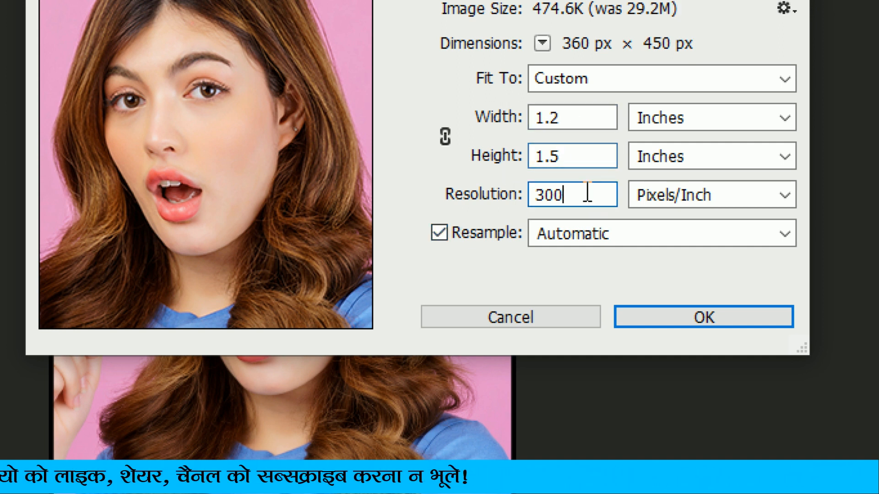
click(656, 317)
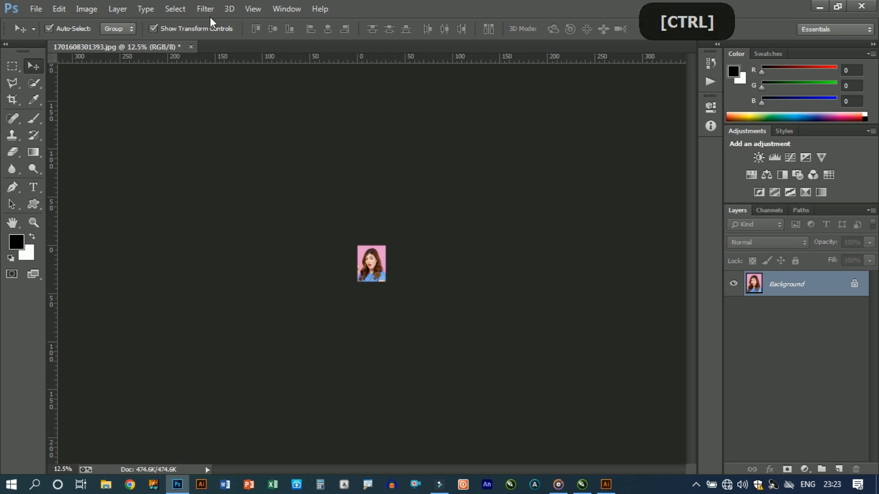
Select the entire resized photo and copy it
click(175, 10)
key(ctrl)
key(ctrl)
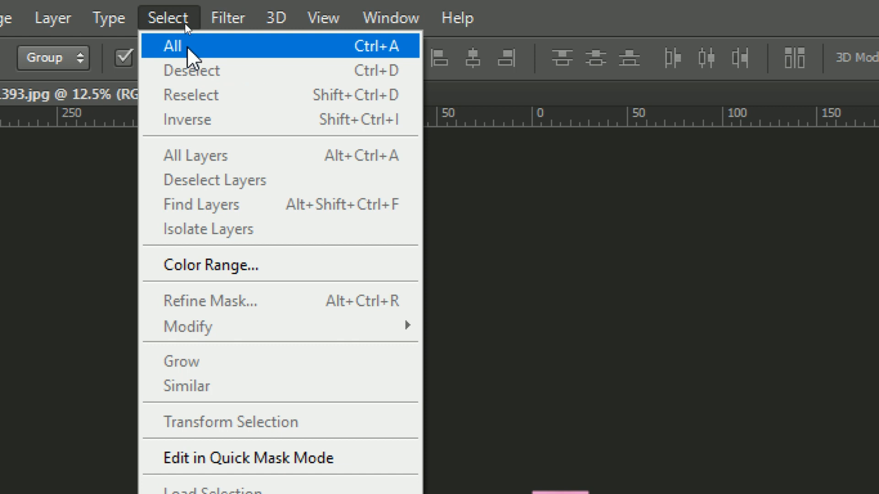
click(187, 48)
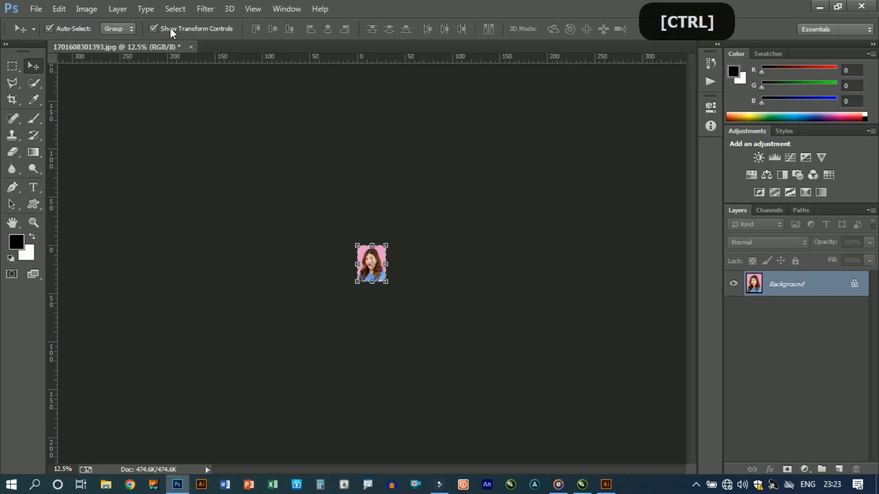
click(58, 10)
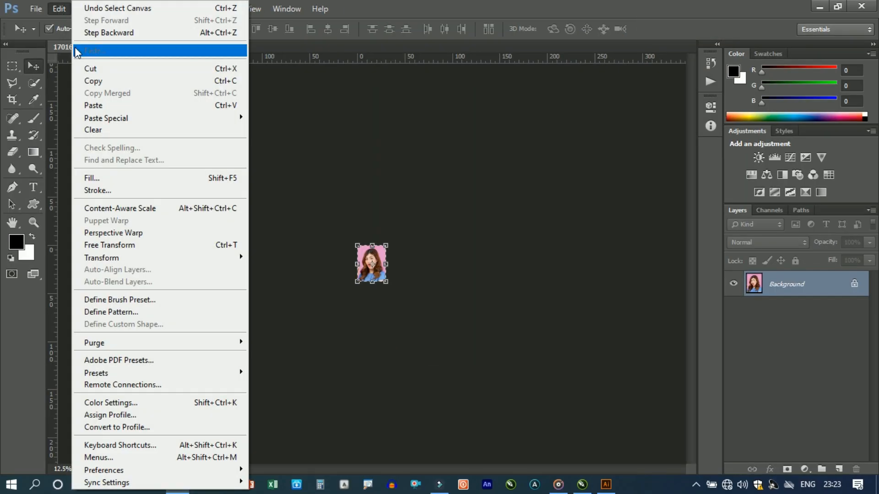
key(ctrl)
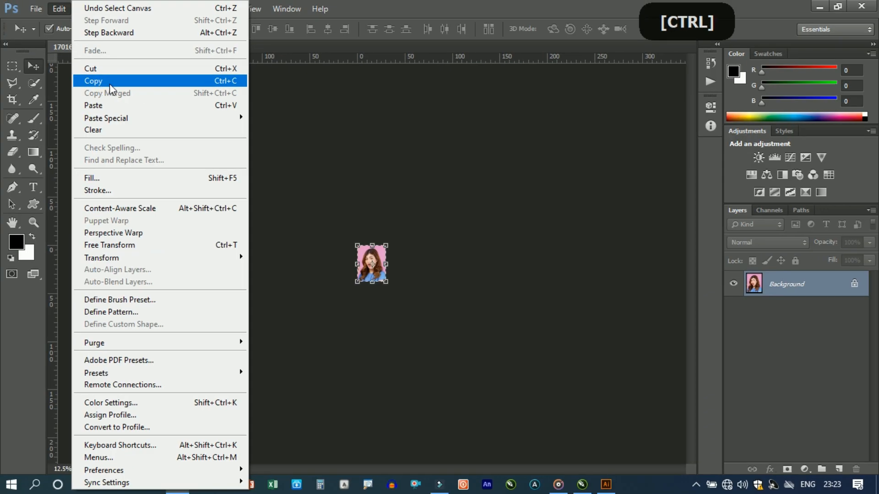
click(109, 83)
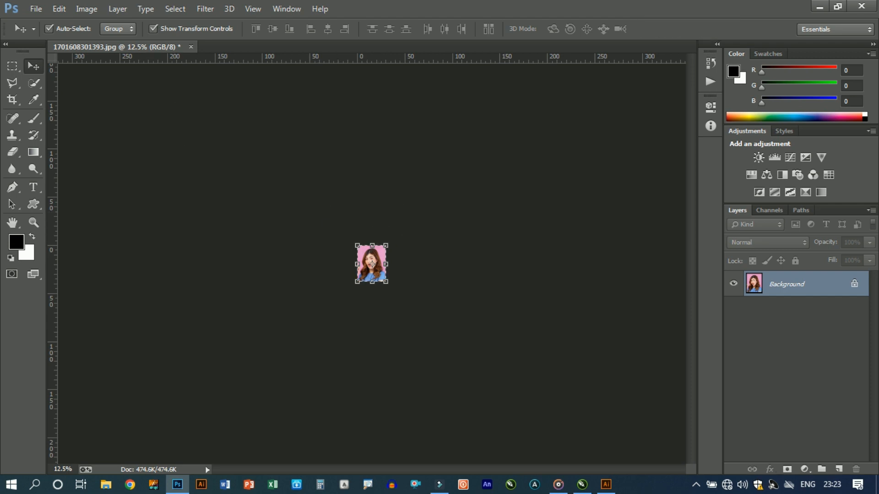
Begin a new document and set its width and height units to millimeters
click(31, 7)
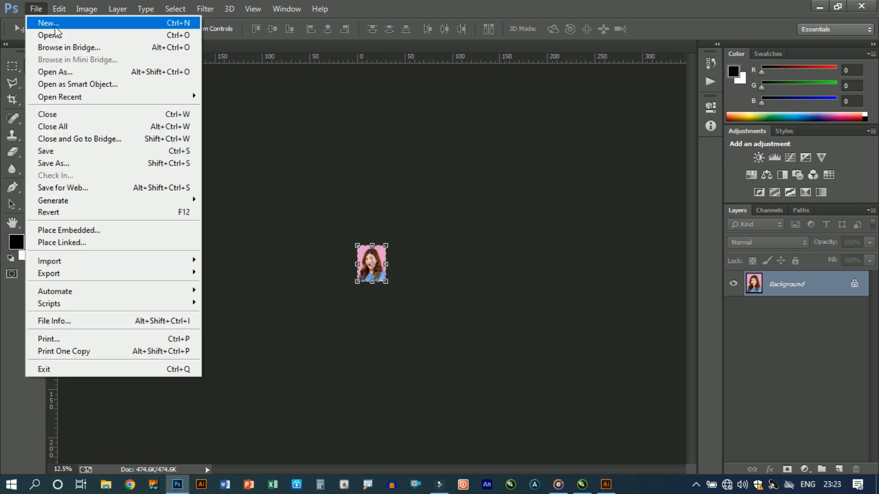
click(55, 27)
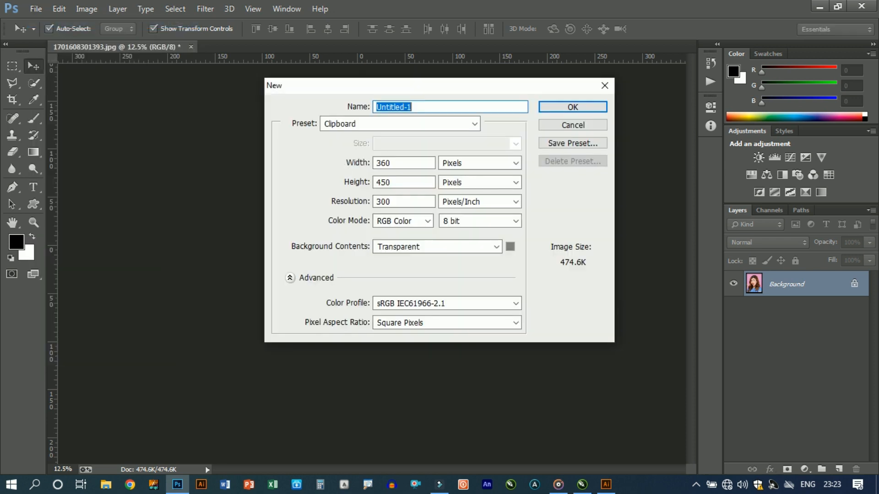
click(467, 164)
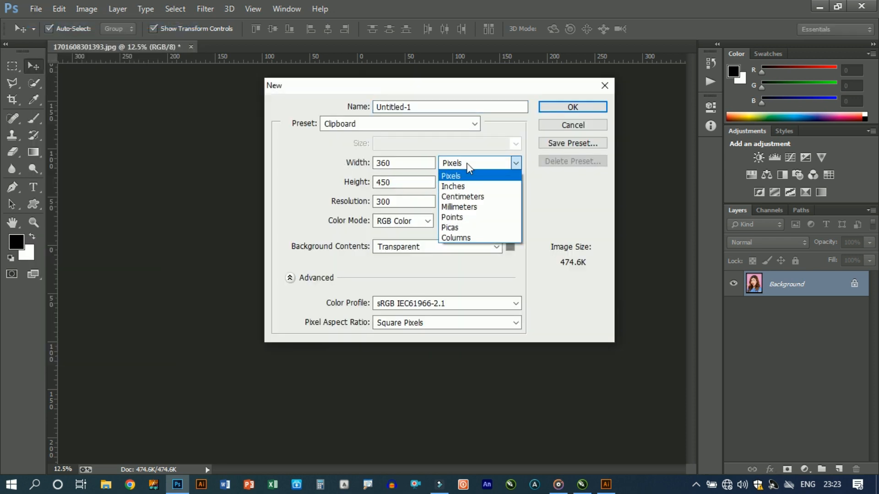
key(ctrl+1)
click(471, 188)
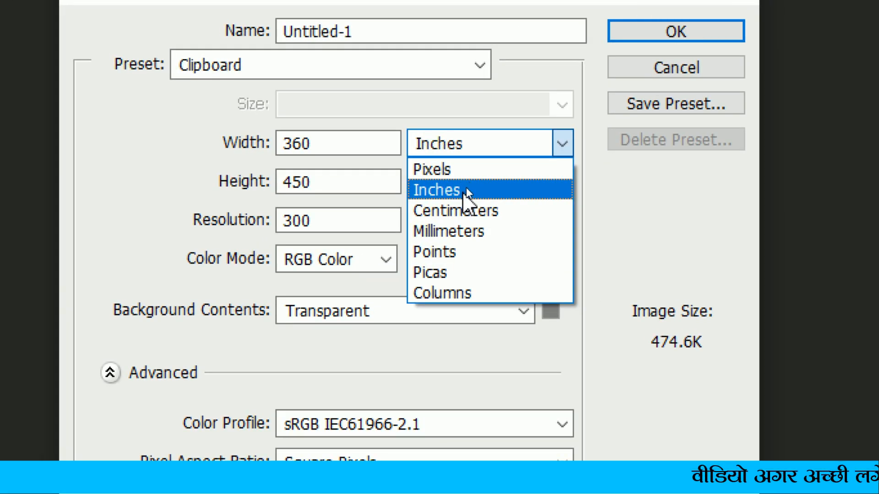
click(349, 145)
drag(349, 146, 273, 156)
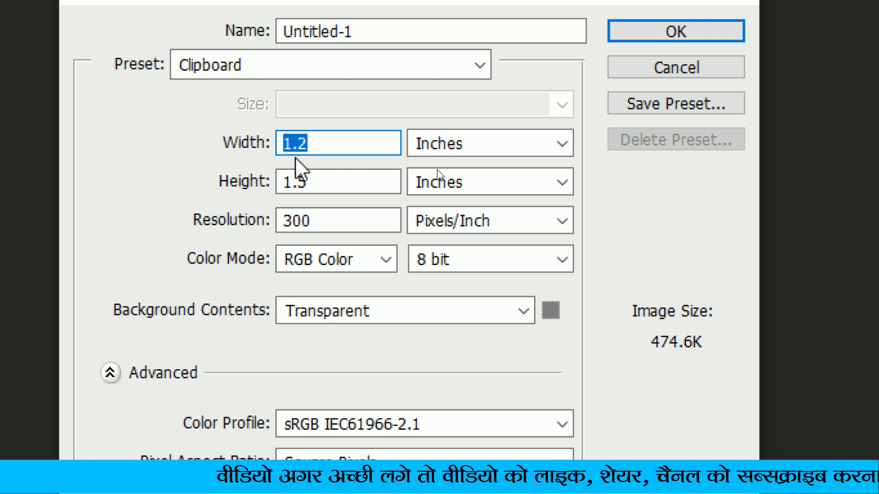
click(547, 146)
click(499, 232)
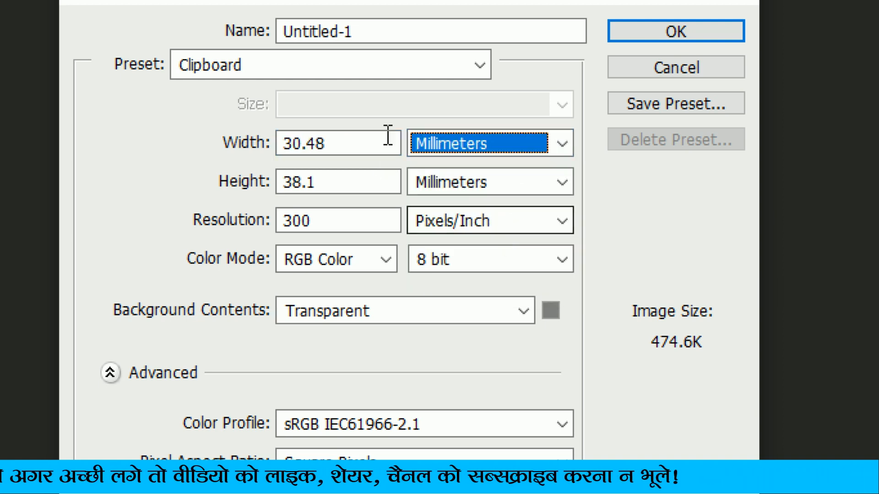
Set the new document's width to 210 mm and height to 297 mm, and create it
drag(357, 149, 289, 158)
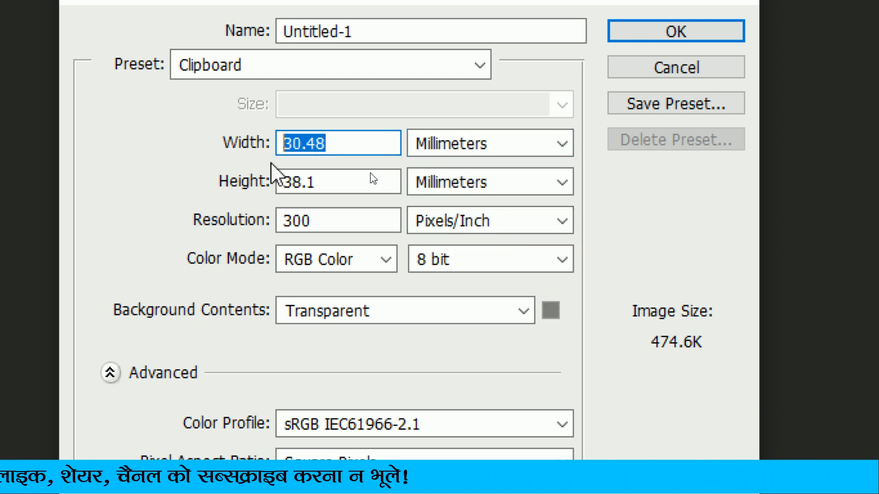
text(210)
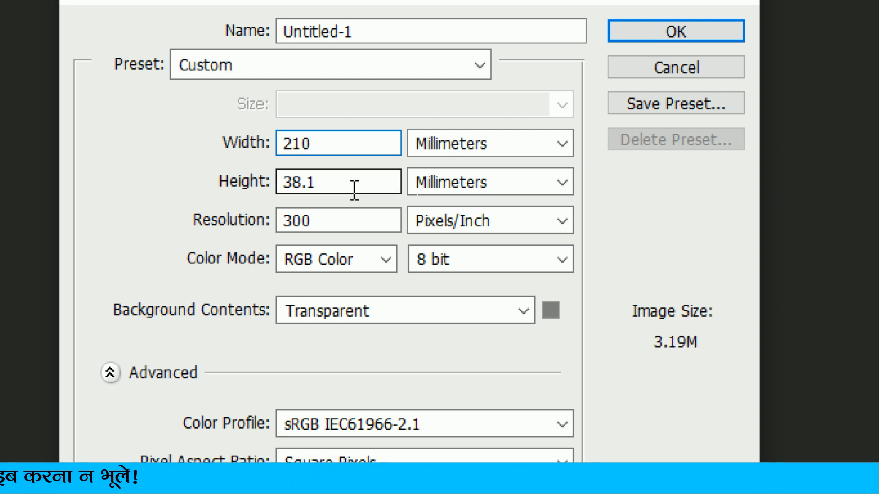
drag(352, 188, 255, 190)
text(297)
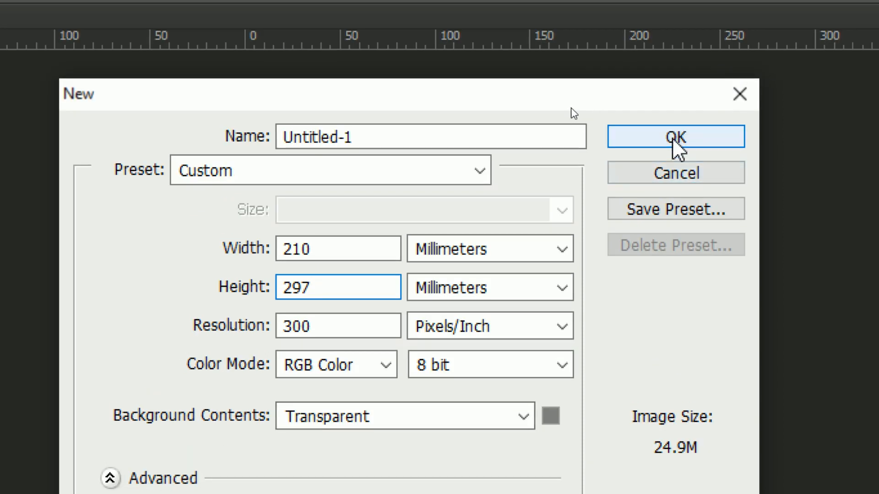
click(674, 36)
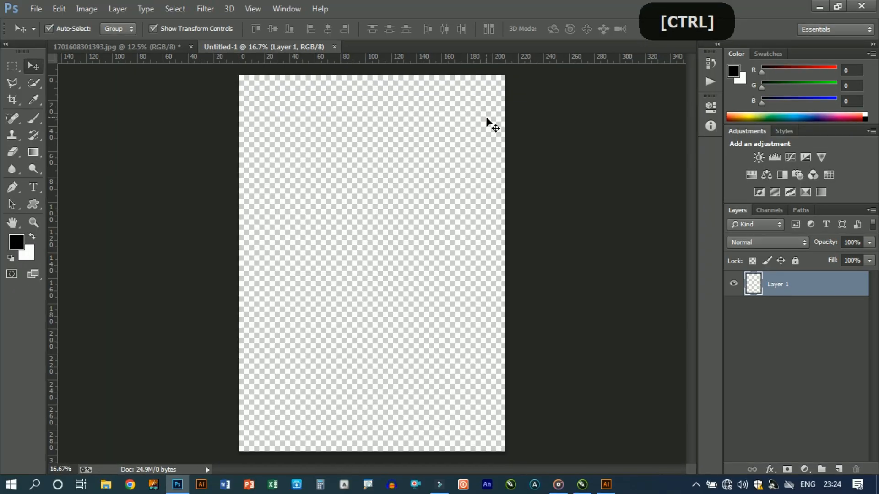
Paste the copied passport-size photo into the new blank document
click(60, 11)
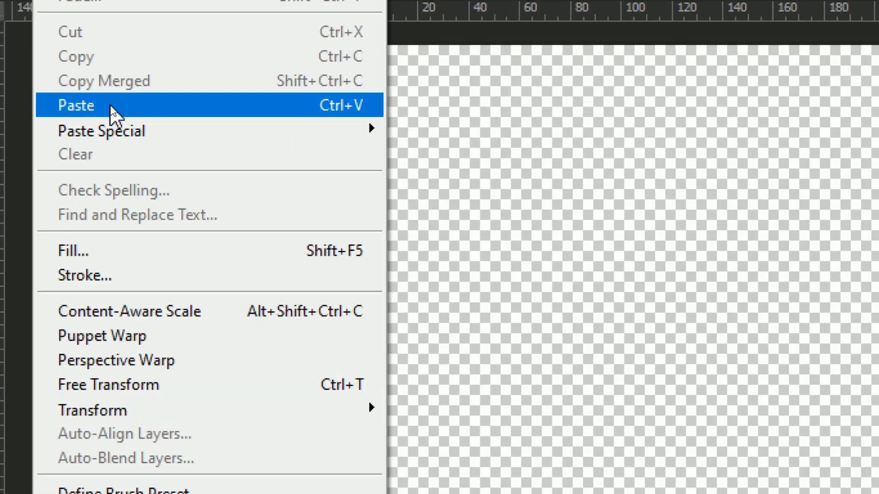
click(111, 110)
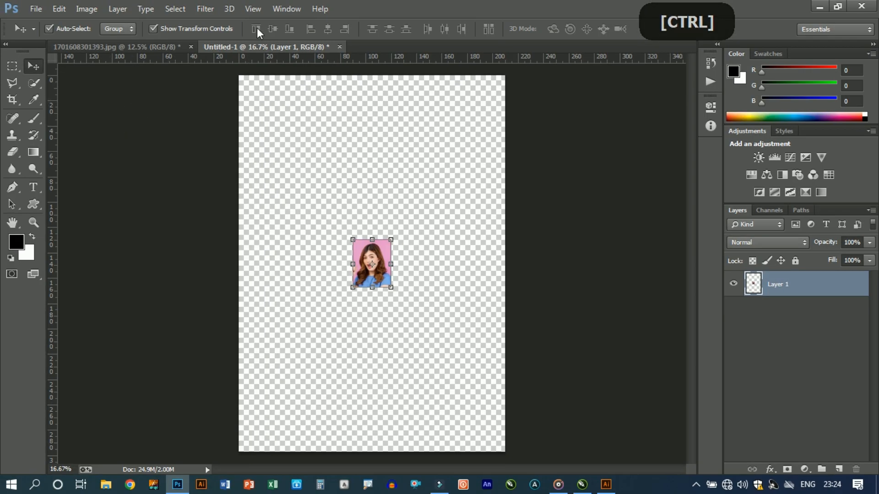
Run the On A4 action from the Make Passport Size action set to fill the sheet with copies of the photo
click(275, 9)
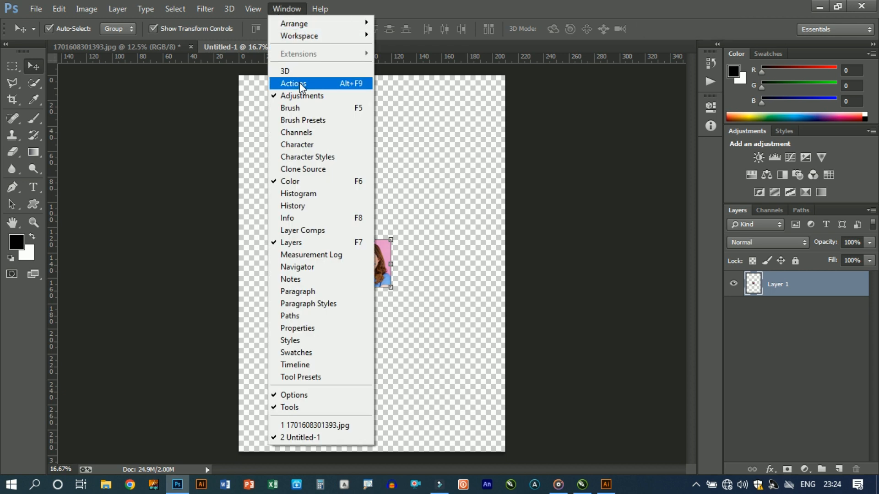
key(ctrl)
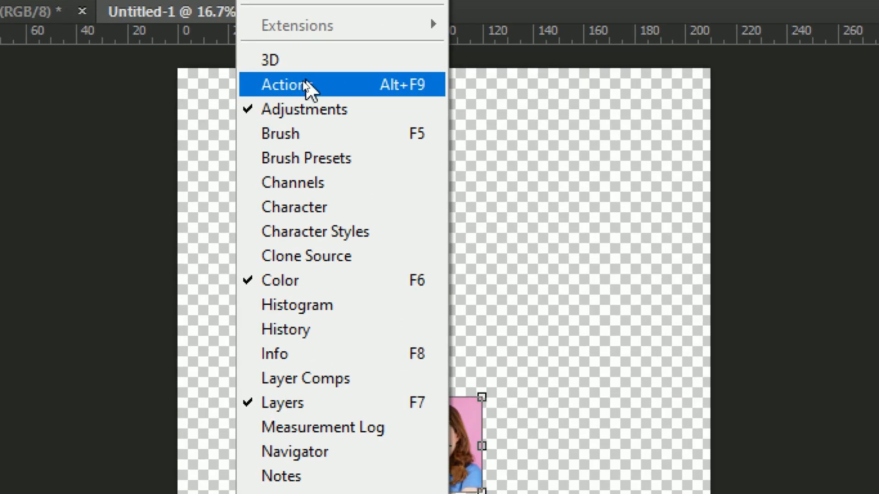
click(299, 83)
key(ctrl)
key(ctrl)
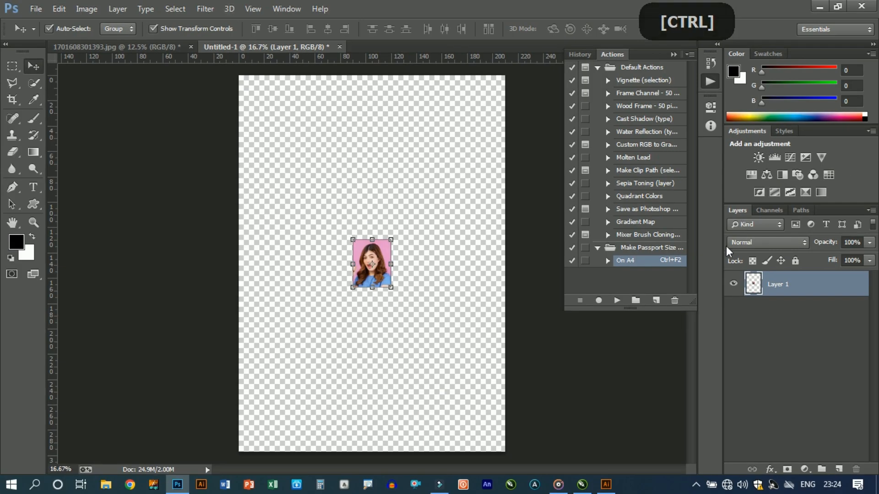
key(ctrl)
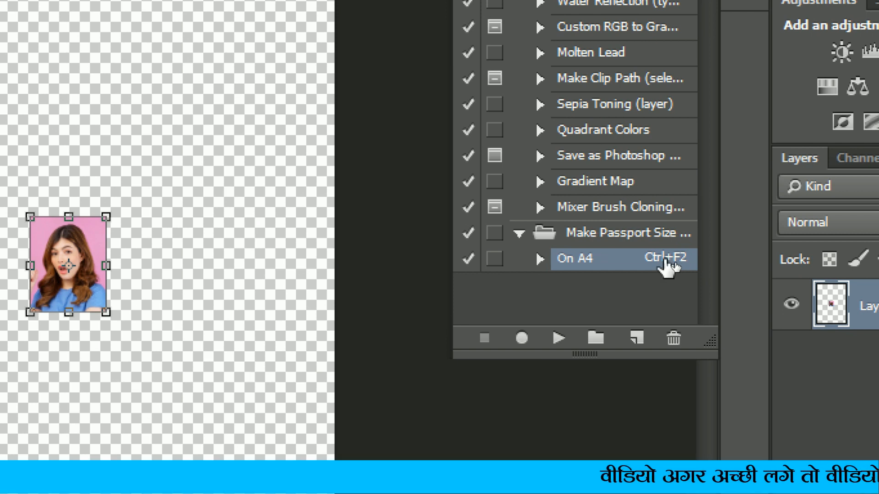
key(ctrl)
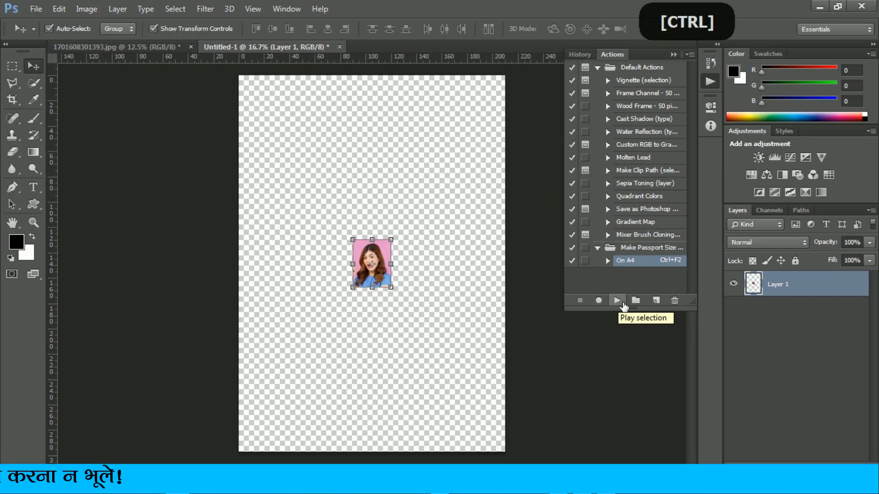
click(616, 299)
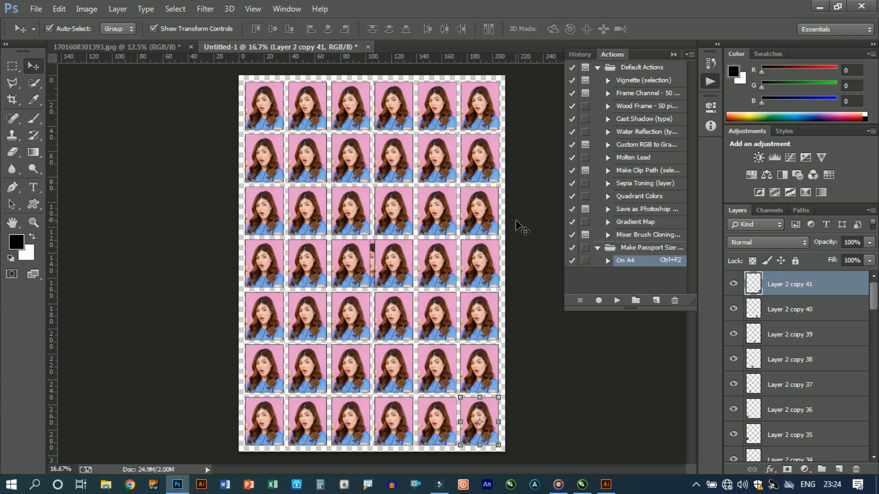
Delete Layer 1, the originally pasted photo left behind the grid in the middle of the sheet
click(521, 195)
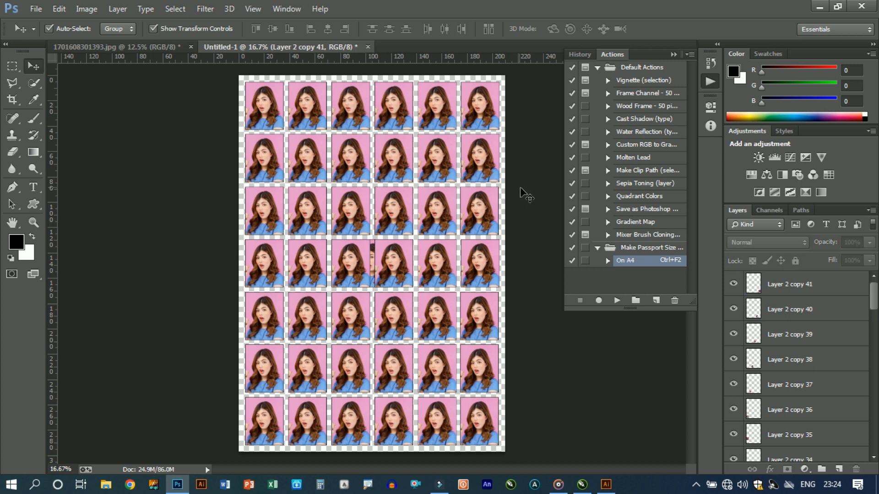
click(373, 260)
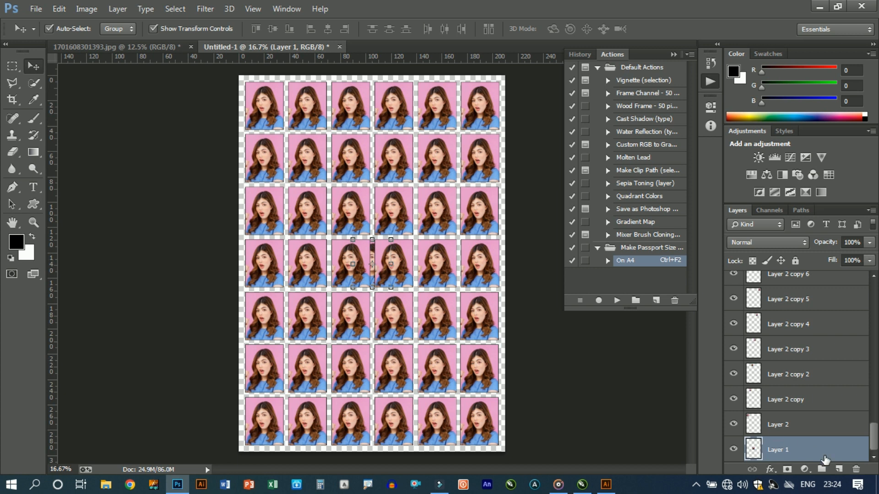
click(856, 470)
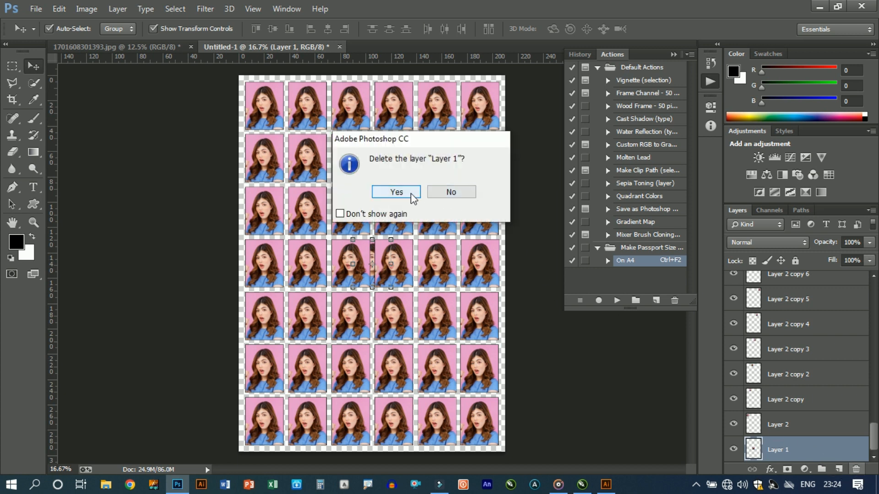
click(396, 193)
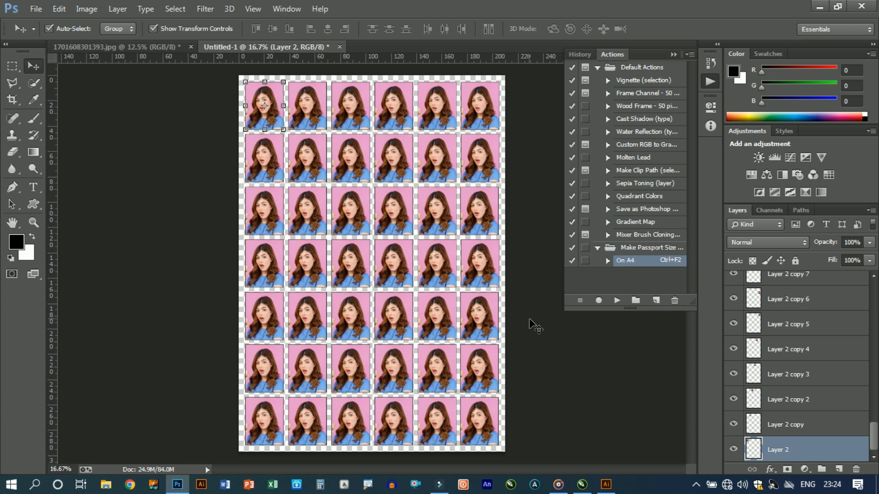
Examine the photo grid up close across the whole sheet, checking borders and spacing, with the Actions list collapsed
key(ctrl+plus)
key(ctrl+plus)
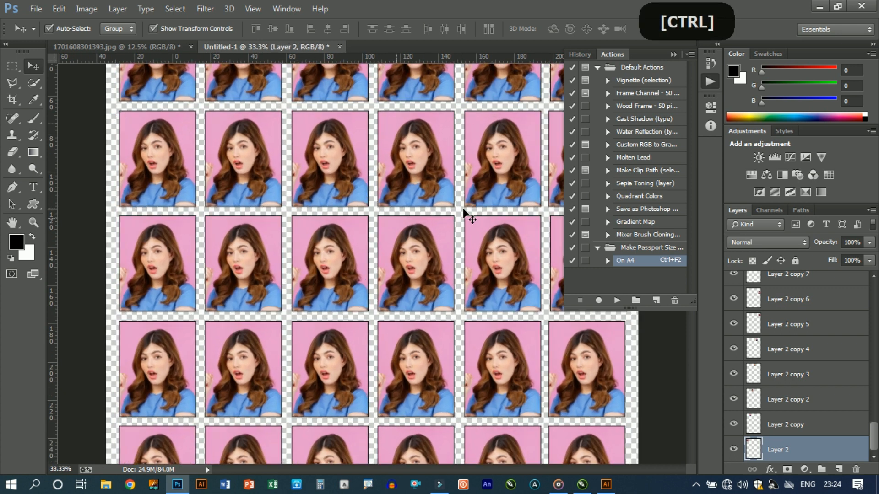
key(ctrl+plus)
key(ctrl+plus)
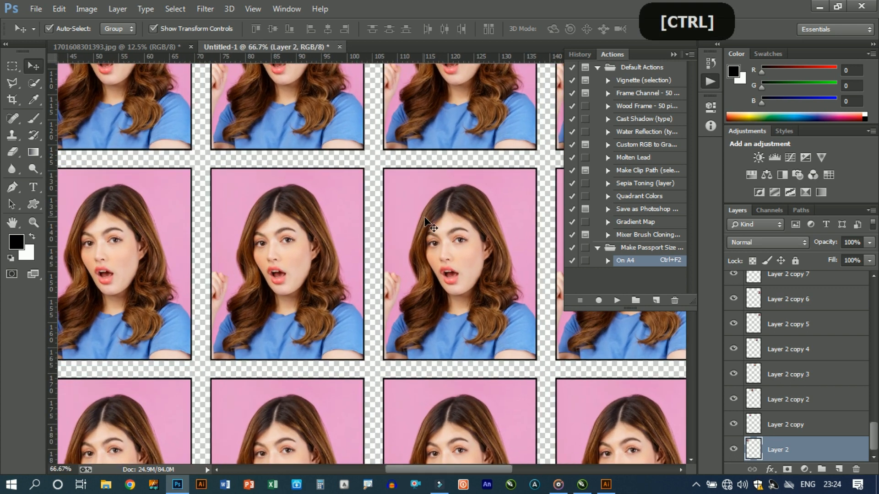
drag(281, 204, 479, 464)
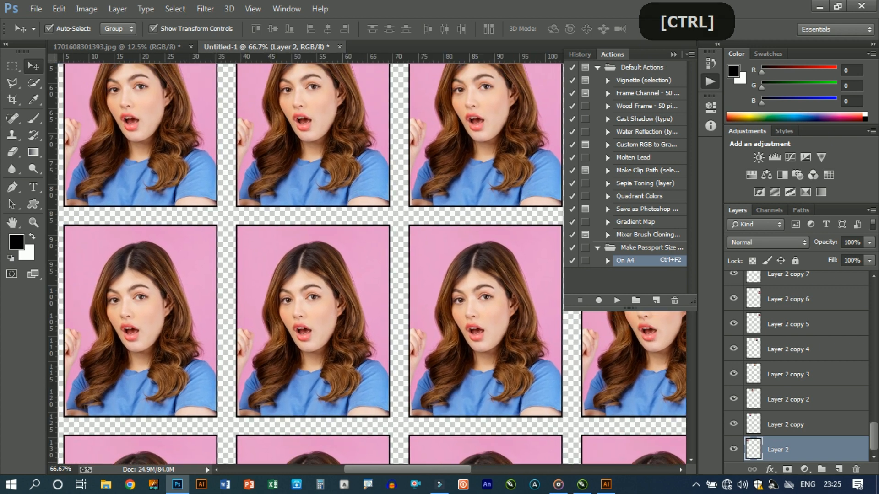
click(674, 55)
drag(316, 168, 424, 302)
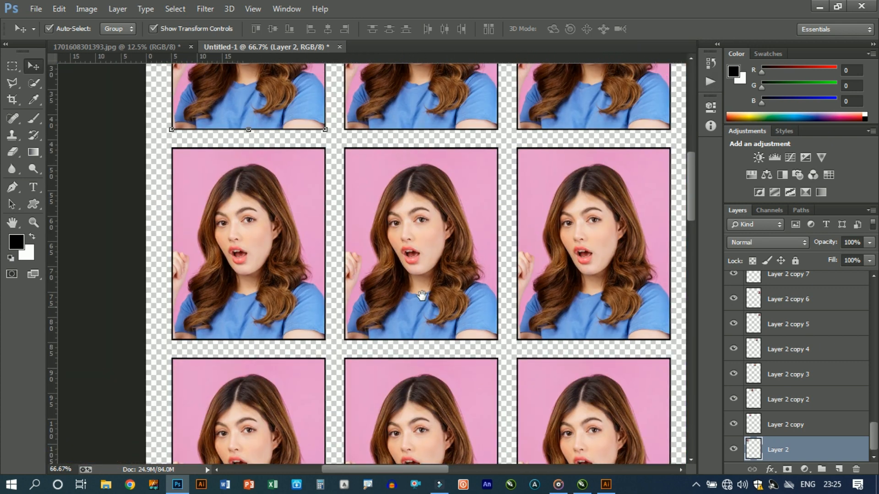
drag(444, 91, 396, 261)
drag(514, 180, 319, 207)
drag(559, 238, 312, 182)
drag(506, 238, 207, 158)
drag(415, 264, 634, 140)
drag(419, 233, 575, 75)
drag(425, 254, 582, 83)
drag(206, 322, 282, 290)
drag(447, 385, 334, 331)
drag(312, 446, 373, 300)
drag(329, 415, 274, 175)
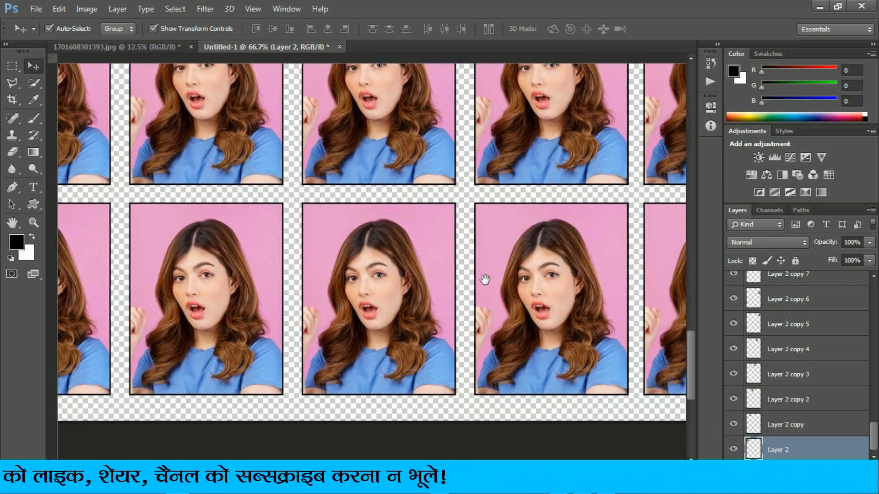
drag(375, 296, 220, 355)
drag(473, 198, 448, 340)
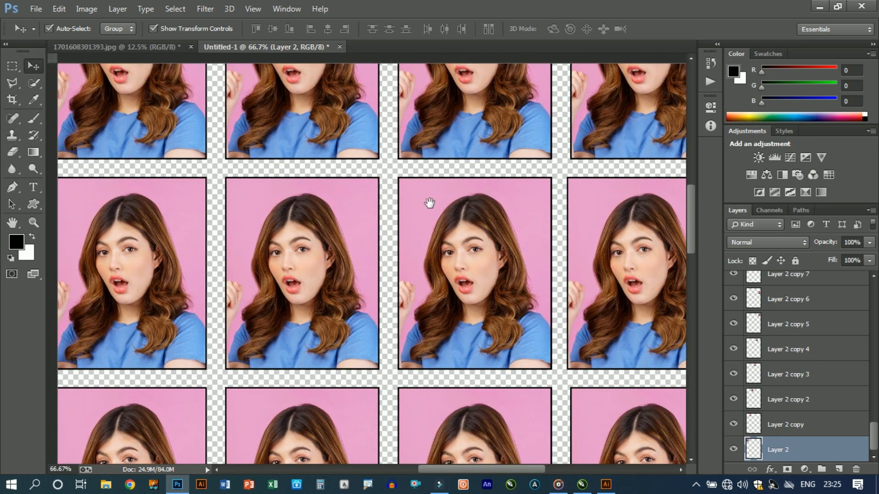
drag(430, 203, 443, 247)
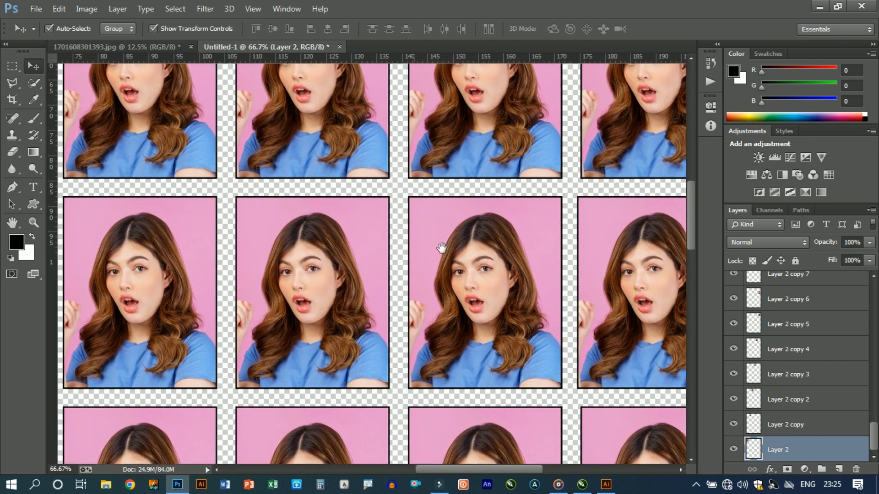
drag(389, 183, 426, 263)
drag(330, 137, 353, 222)
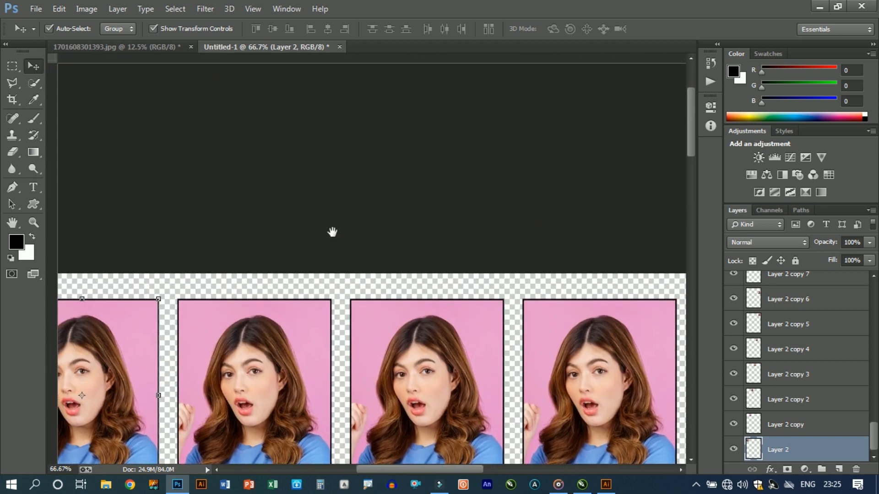
key(ctrl+0)
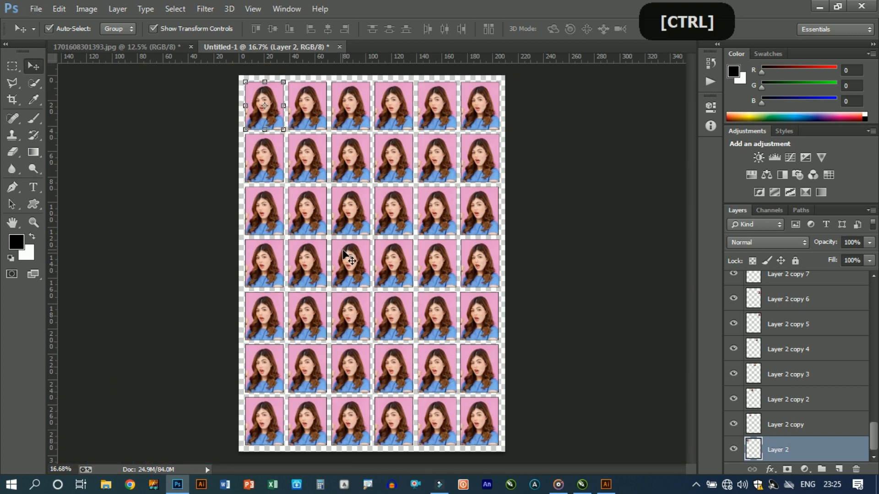
Preview the finished photo sheet in the full-screen modes and return to the standard screen mode
key(f)
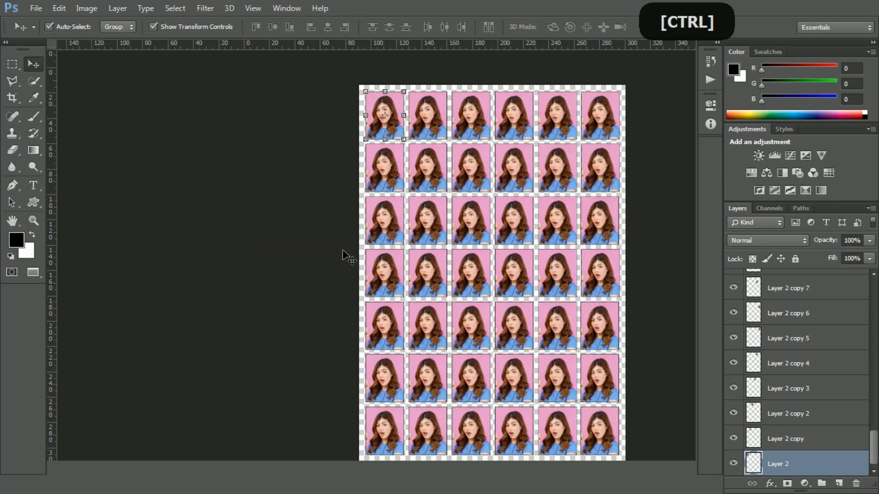
key(f)
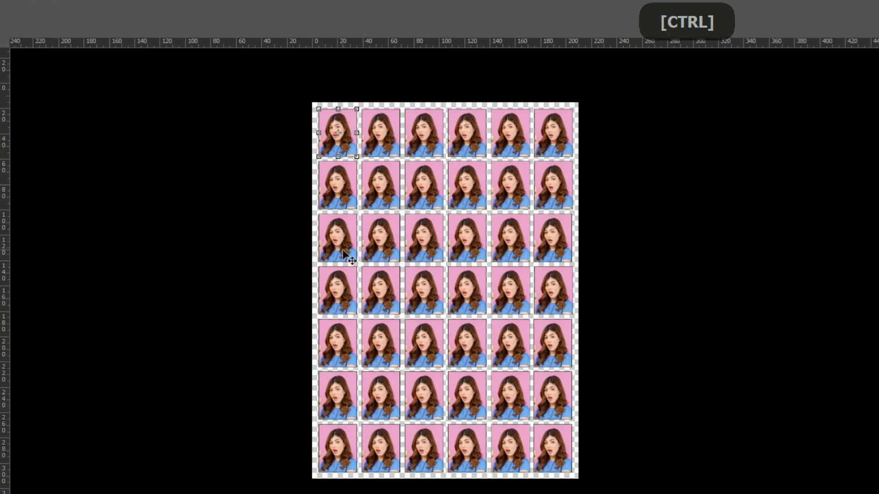
key(f)
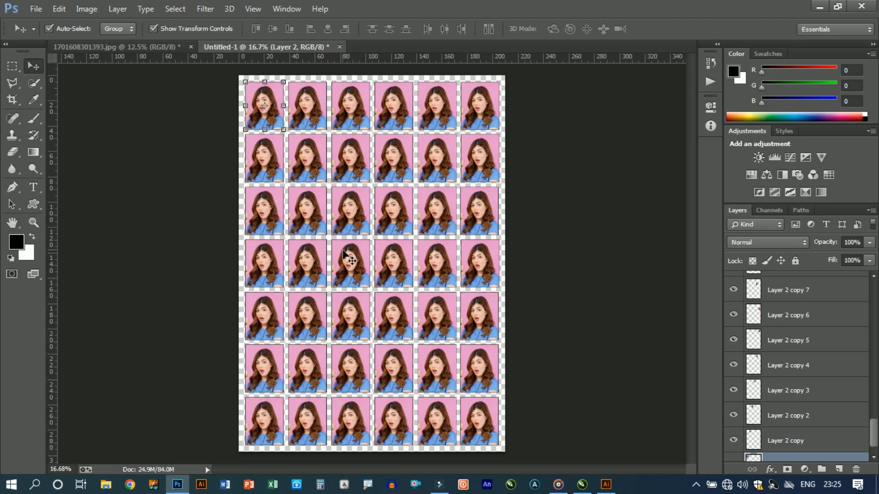